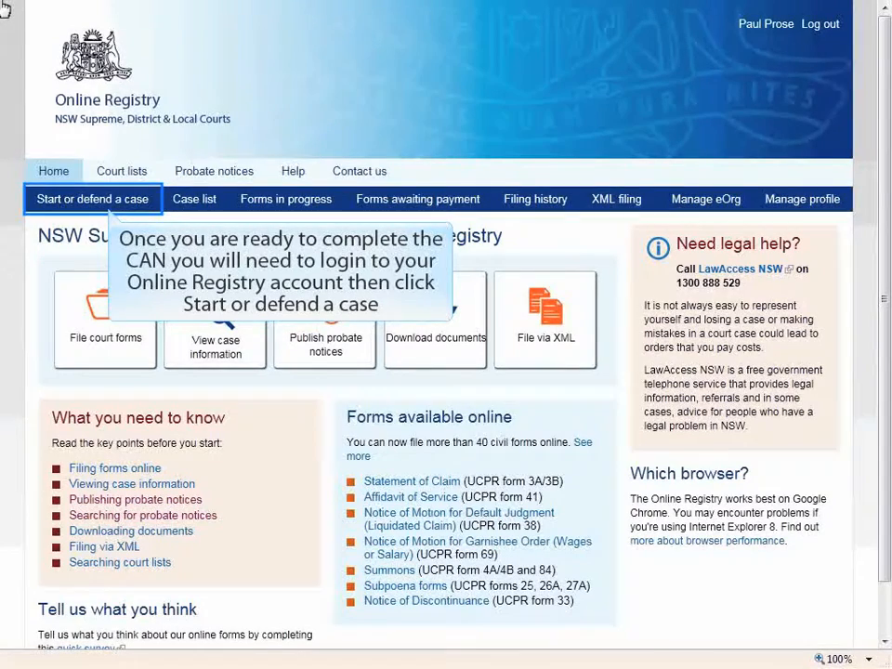
- Start a Court Attendance Notice with Burwood as the registry location and No for the Commonwealth matter question
click(113, 200)
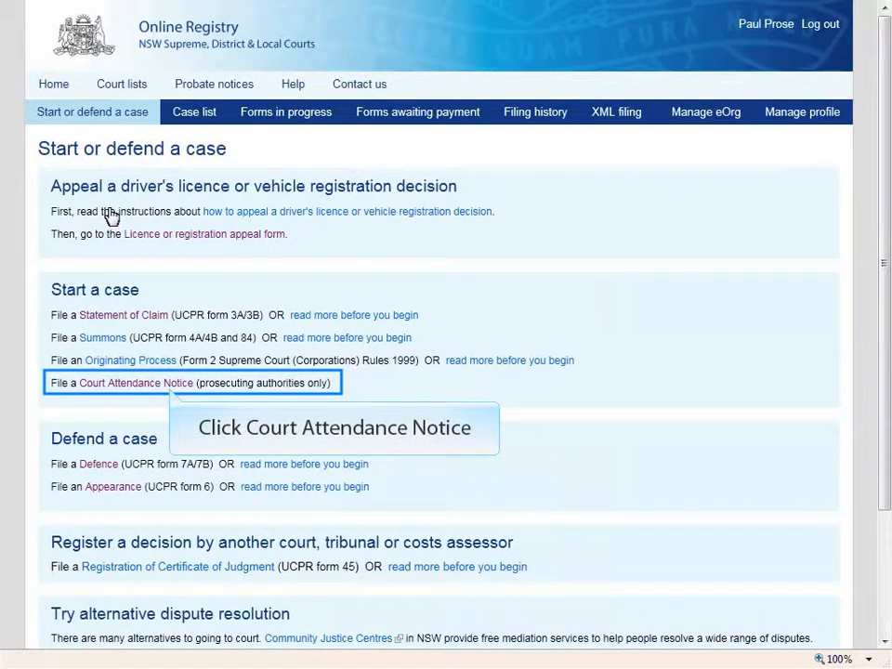
click(170, 384)
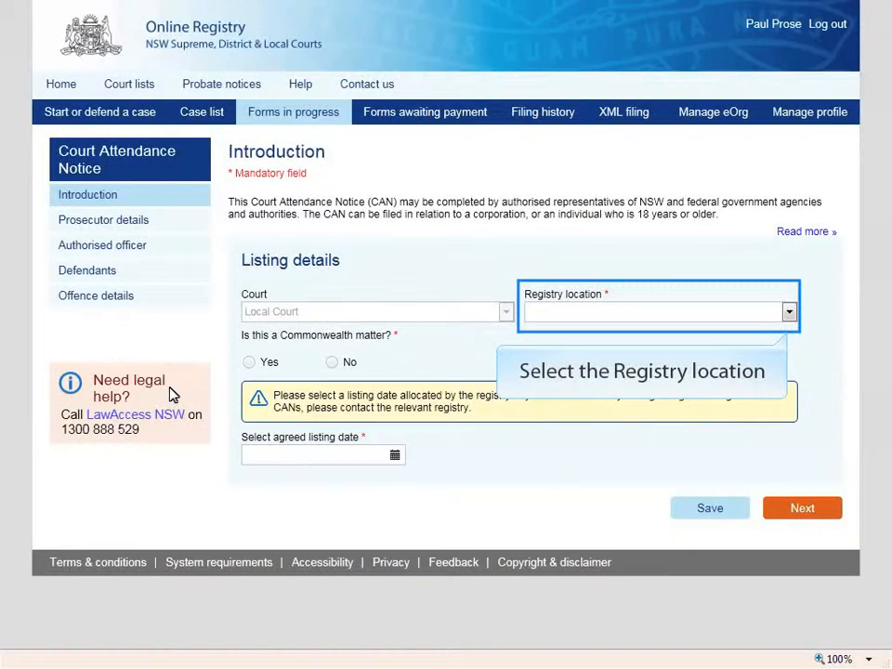
click(788, 312)
click(546, 569)
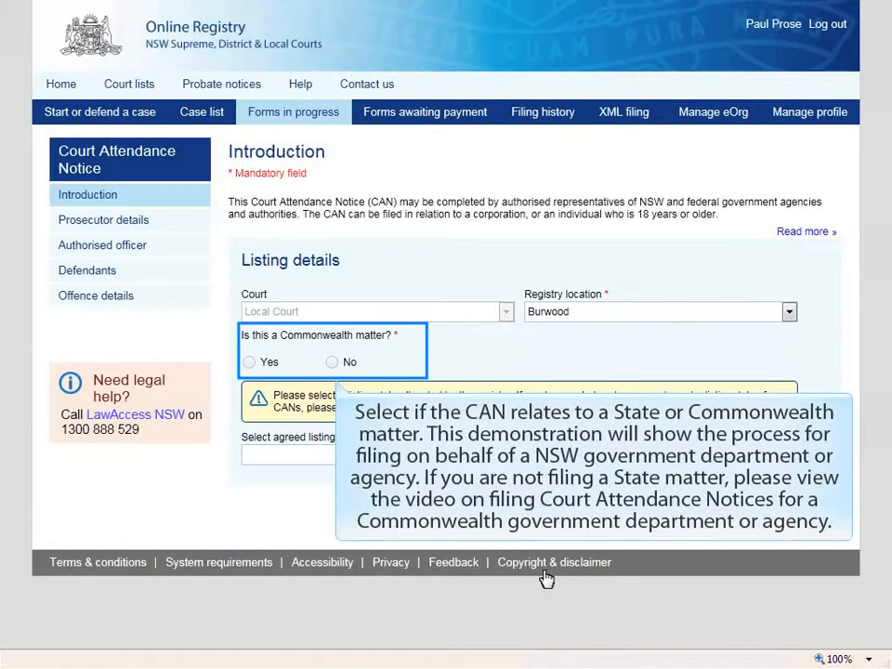
click(333, 362)
- Set the agreed listing date to 12/12/2014, choose to upload a completed version of the form, and continue to the prosecutor details
scroll(334, 373, down, 2)
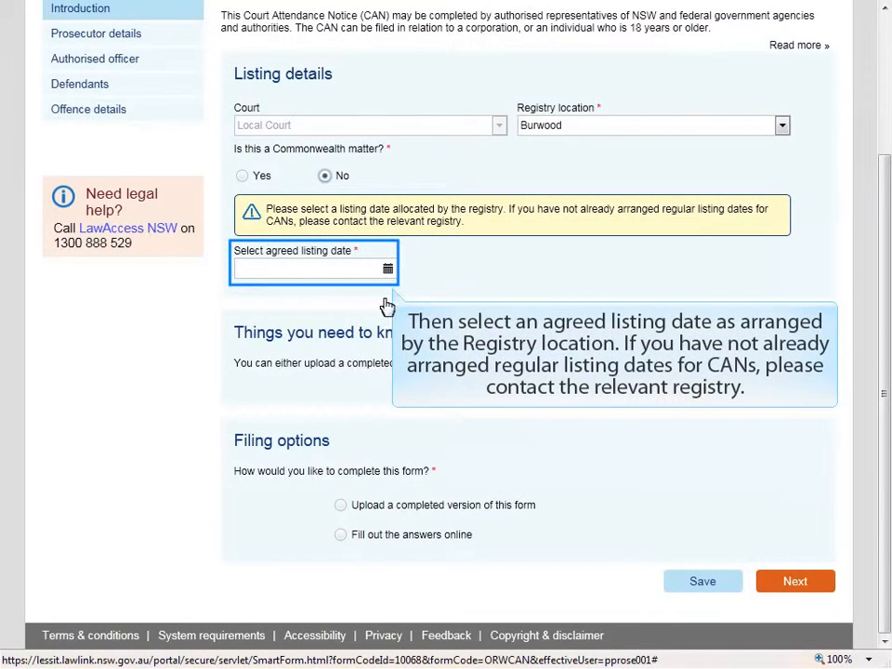
click(387, 270)
click(370, 356)
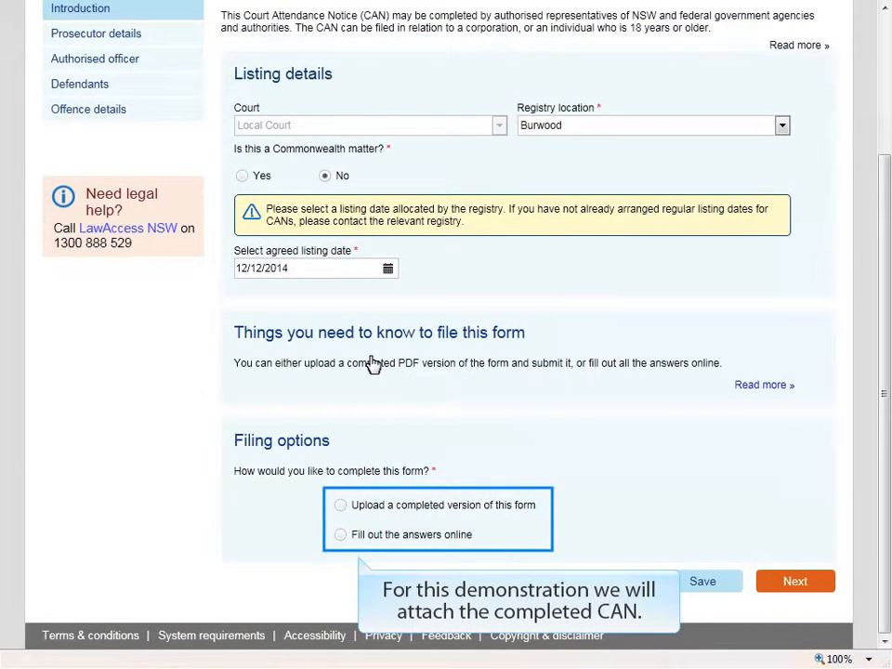
click(340, 507)
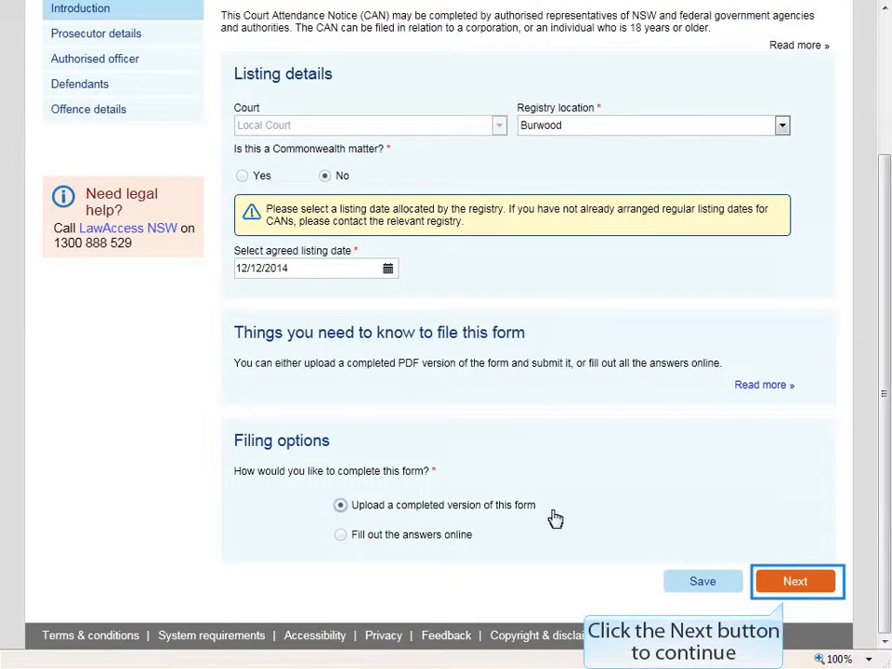
click(795, 584)
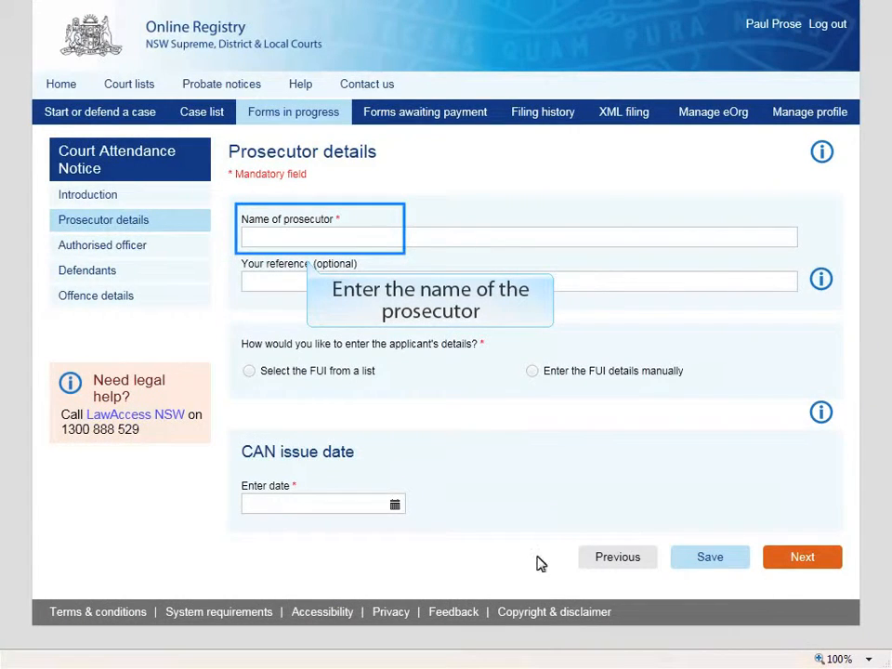
- Enter the prosecutor's full name and choose to select the FUI from a list for the applicant's details
click(253, 238)
text(Paul Prose)
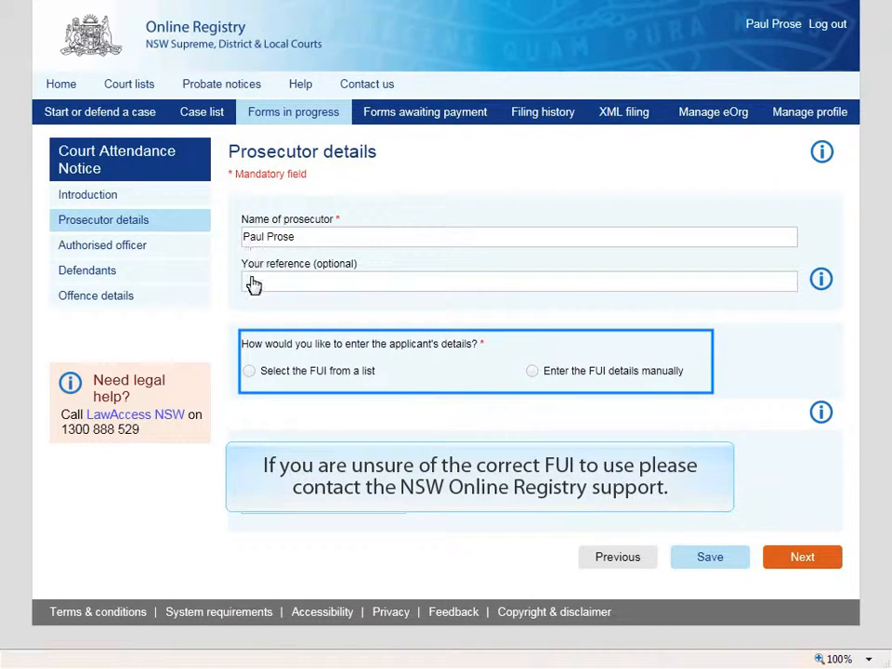
click(249, 372)
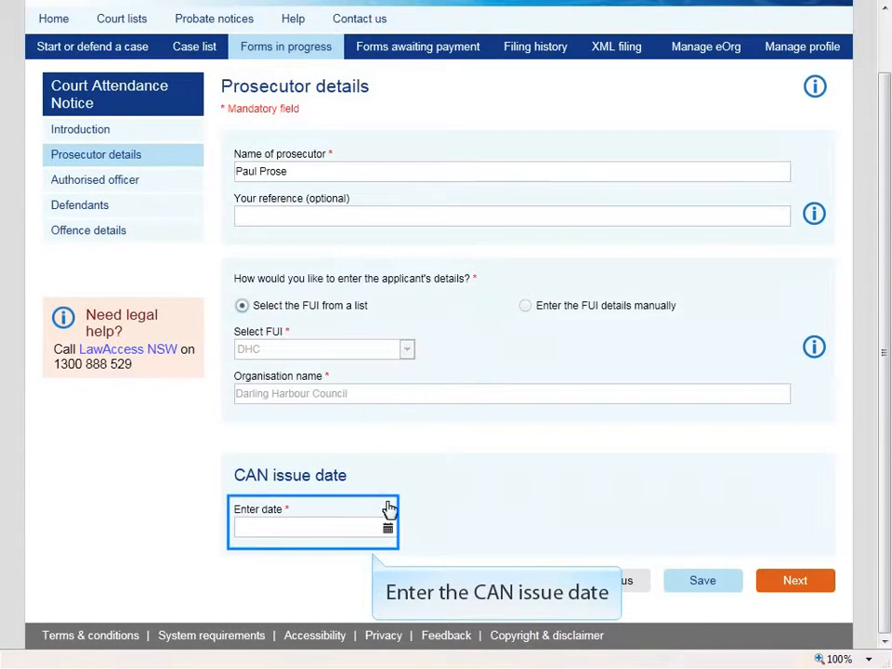
- Set the CAN issue date to 03 Dec 2014 and proceed past the authorised officer page to the defendants page
click(388, 529)
click(326, 434)
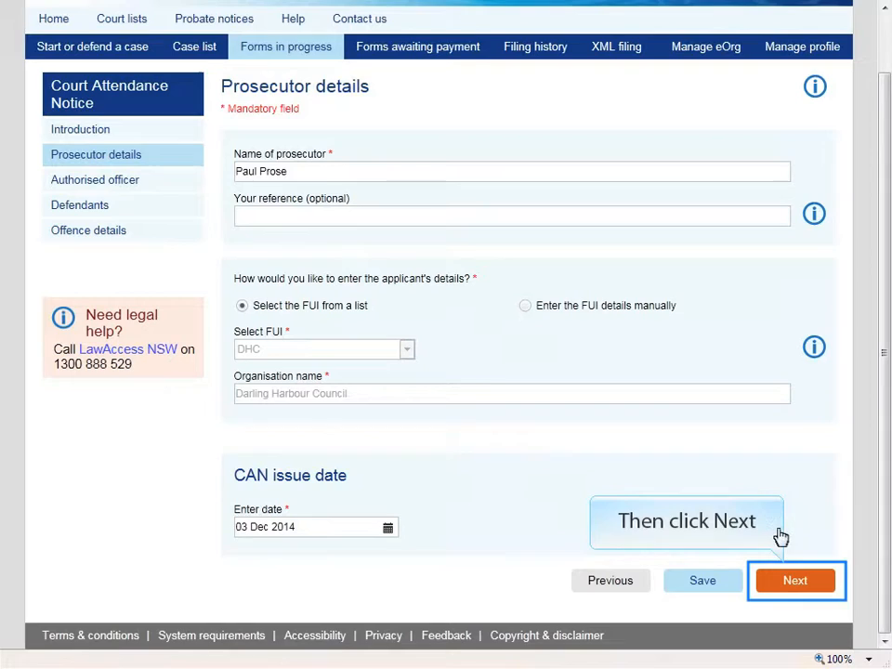
click(795, 582)
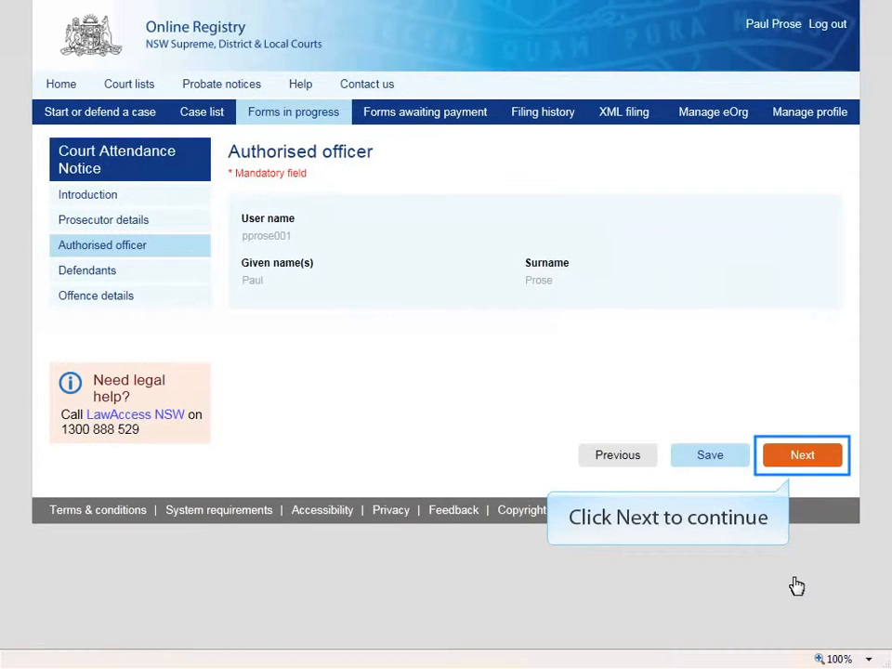
click(801, 457)
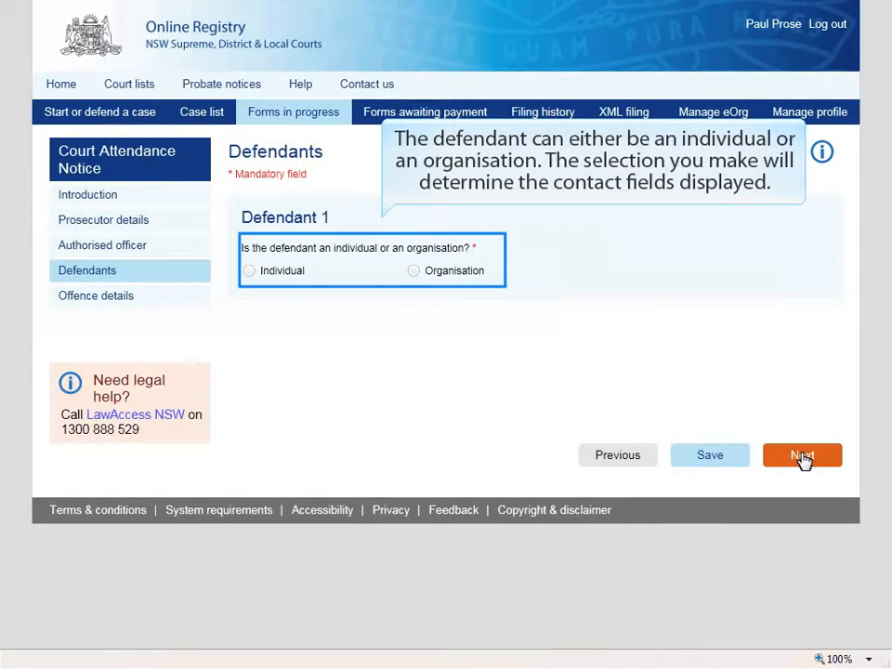
- Set Defendant 1 as an individual and enter the defendant's given name and surname
click(250, 270)
click(259, 313)
text(Joe)
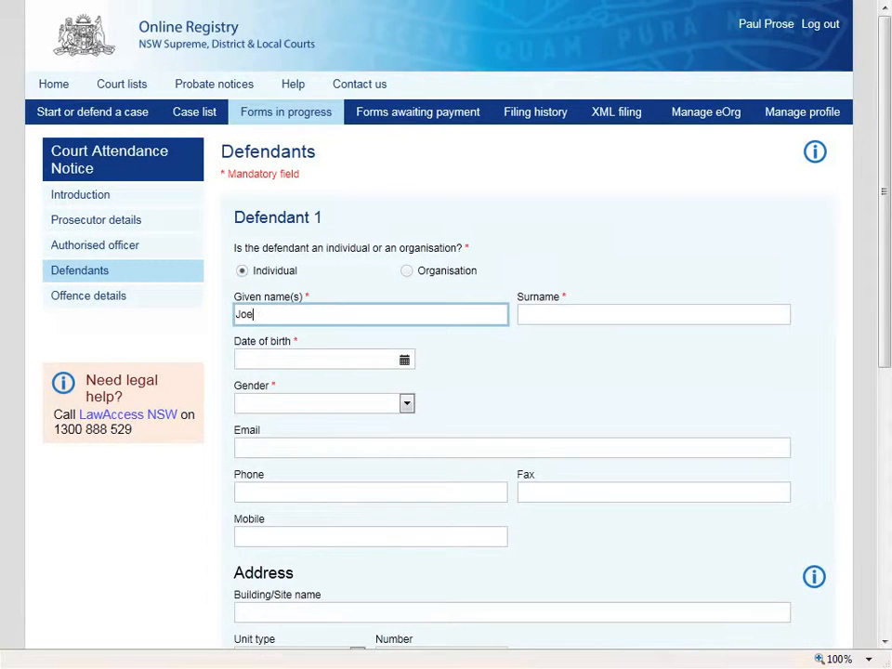
click(527, 316)
text(Smith)
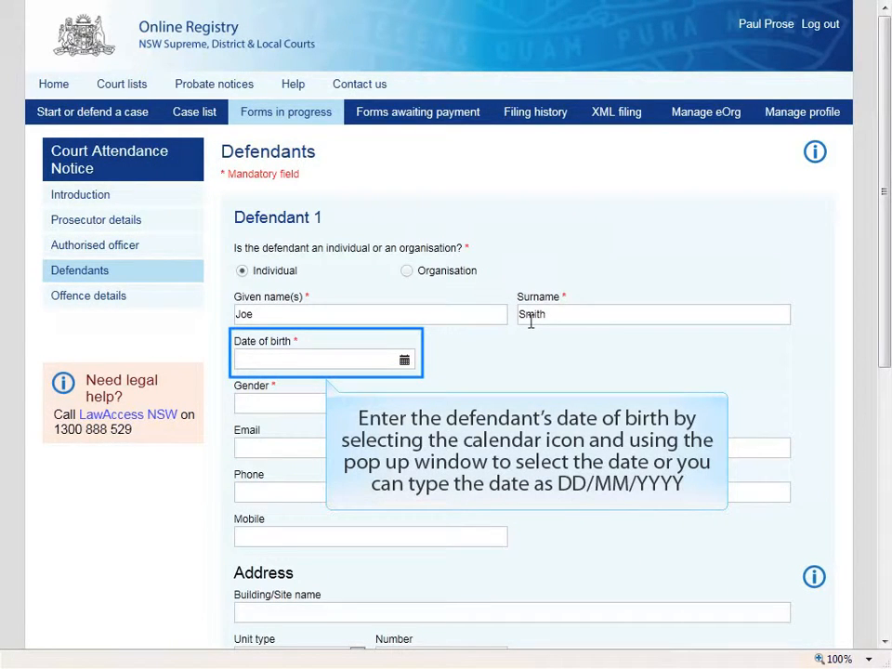
- Enter the defendant's date of birth and set the gender to Male
click(245, 359)
text(04/05/1970)
key(Tab)
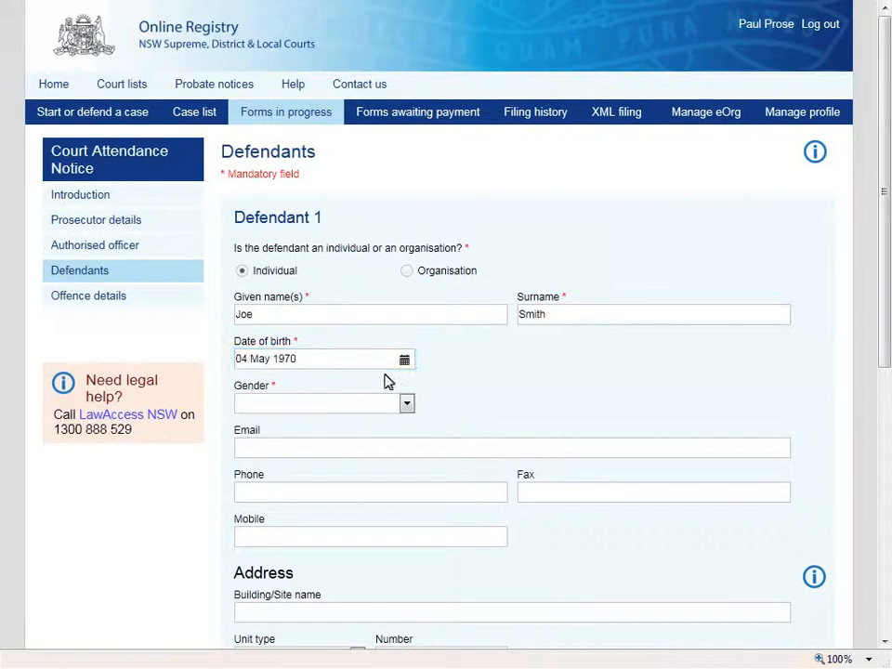
click(407, 404)
click(243, 443)
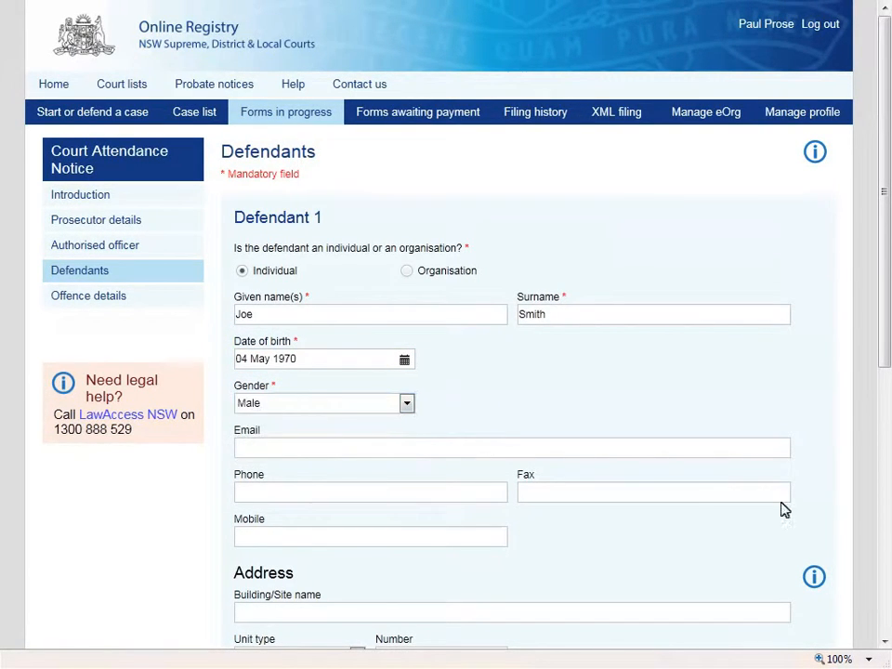
- Enter the street number and street name of the defendant's address
click(884, 619)
click(302, 261)
text(55)
click(289, 280)
click(285, 302)
text(George)
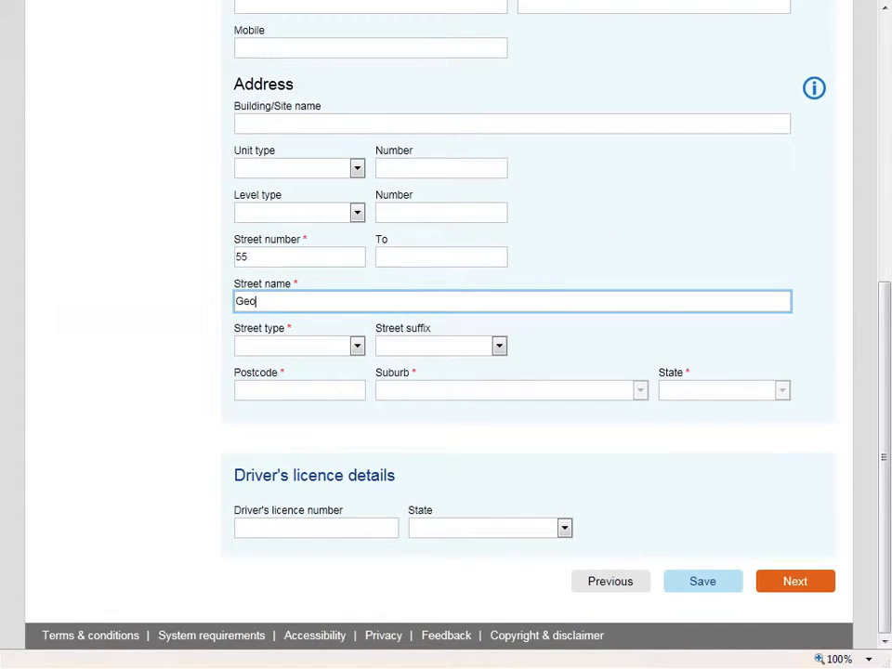
- Complete the defendant's address with its street type, postcode and suburb, and continue to the offence details
click(347, 326)
click(358, 347)
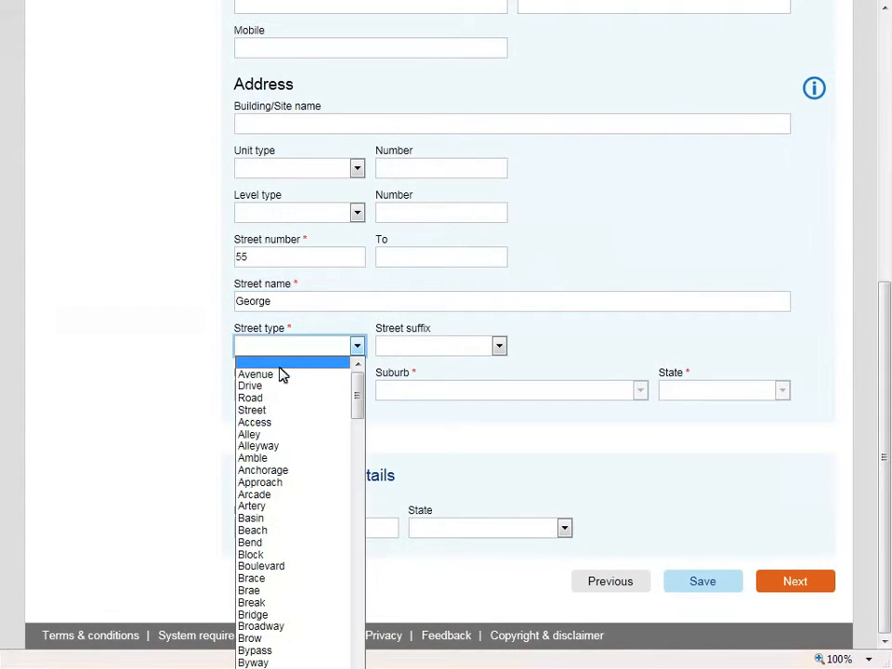
click(265, 409)
click(282, 391)
text(2000)
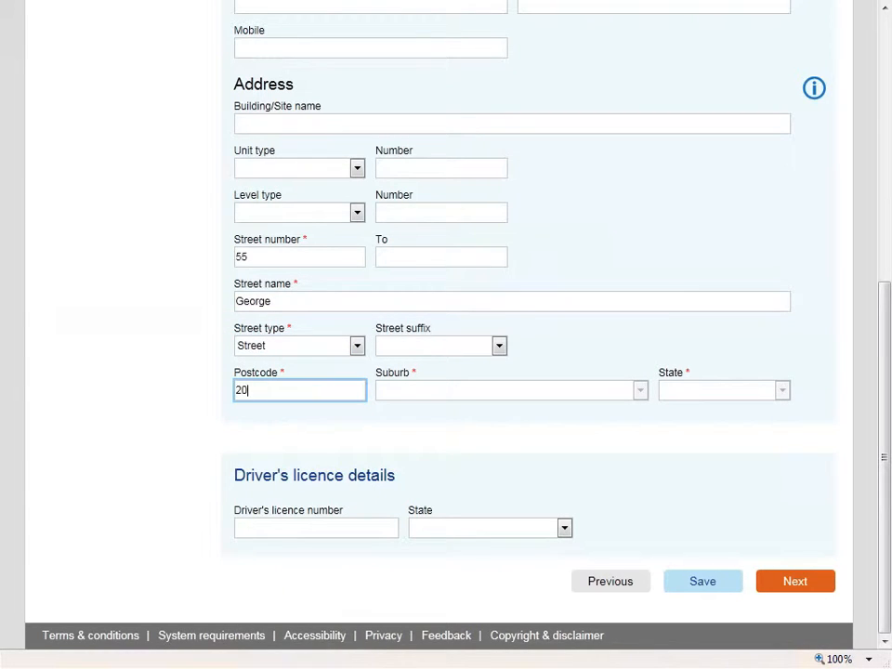
click(641, 390)
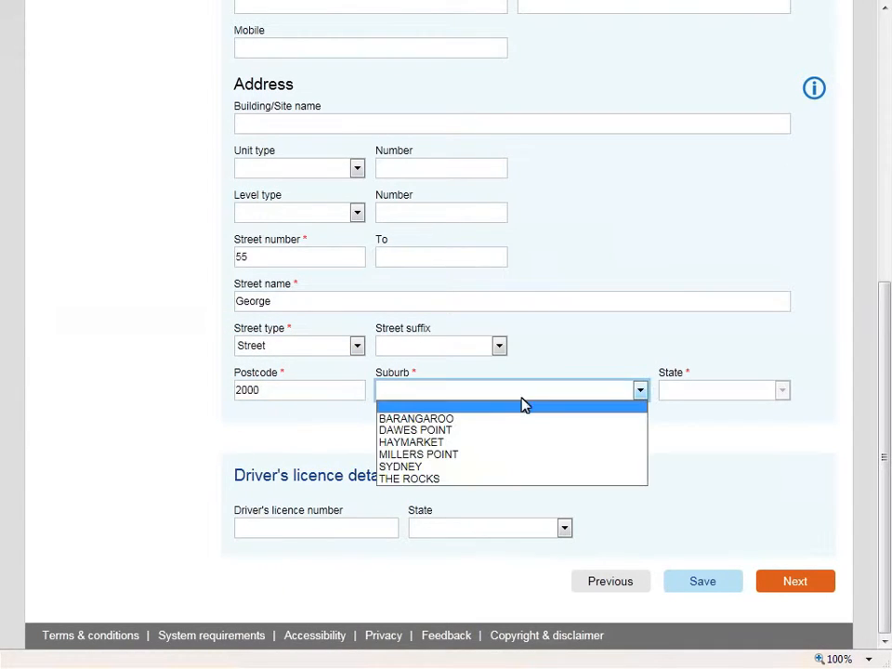
click(423, 466)
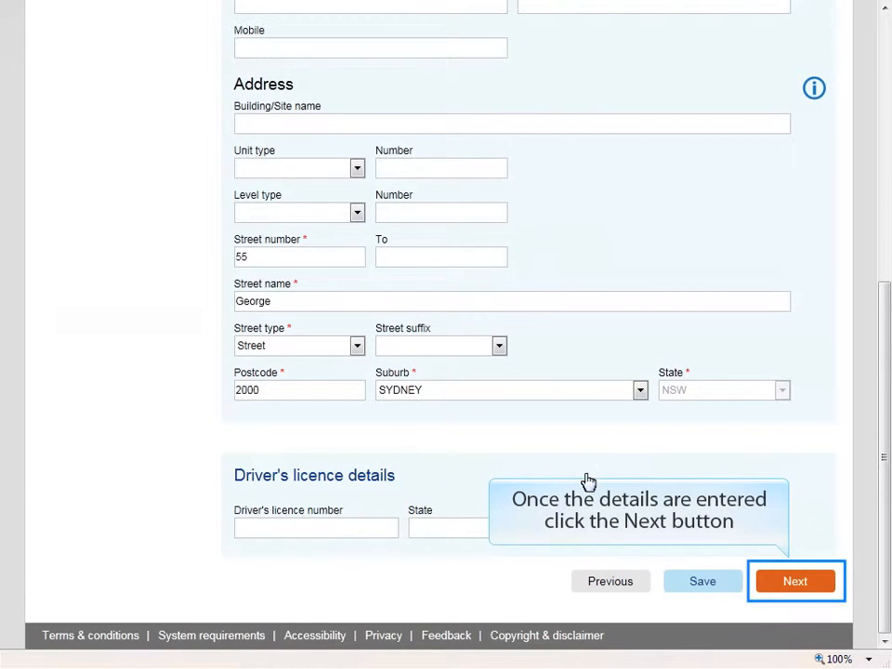
click(803, 589)
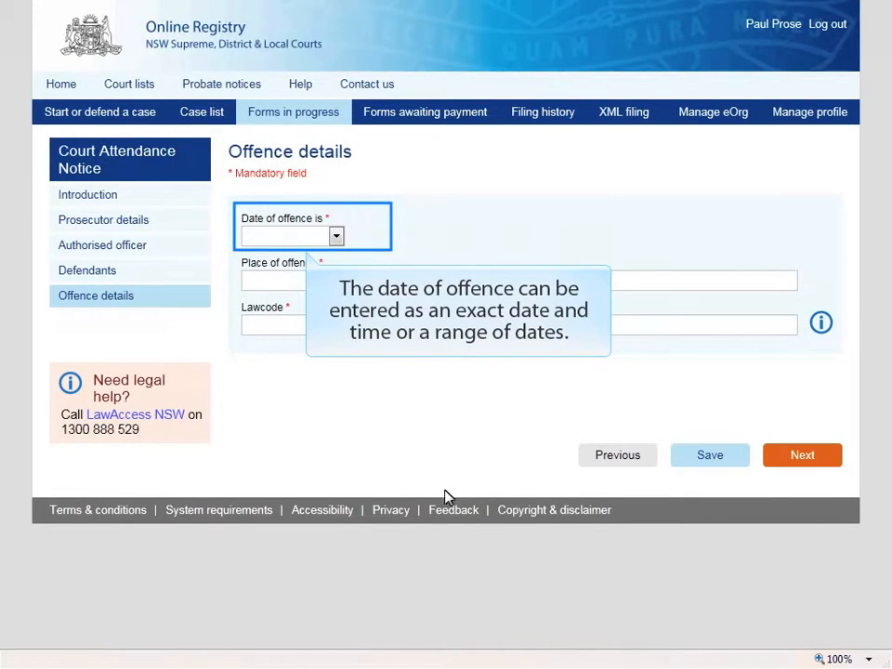
- Set the date of offence to On 03 Dec 2014, with the time of offence as 10:00 AM
click(336, 236)
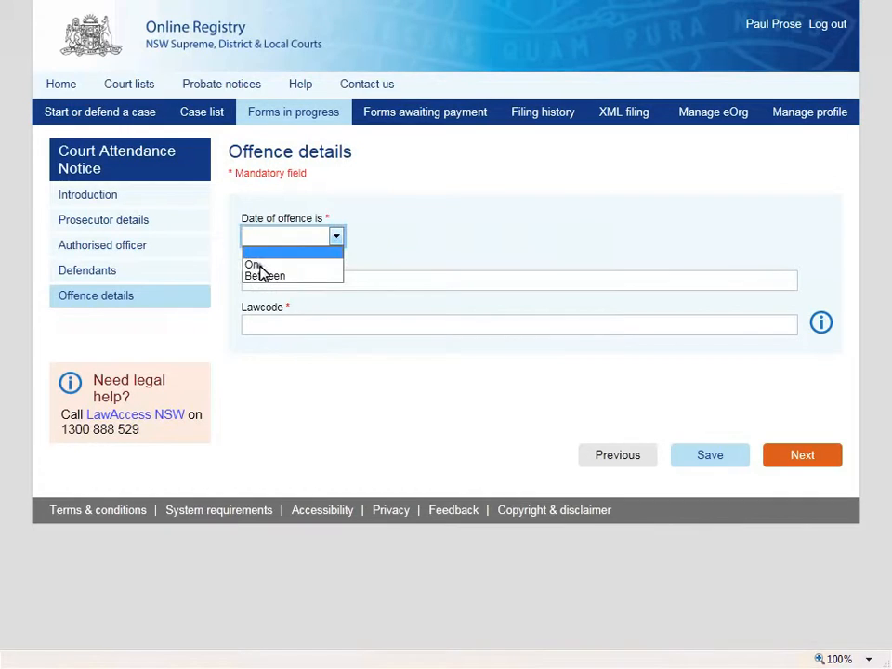
click(252, 264)
click(447, 239)
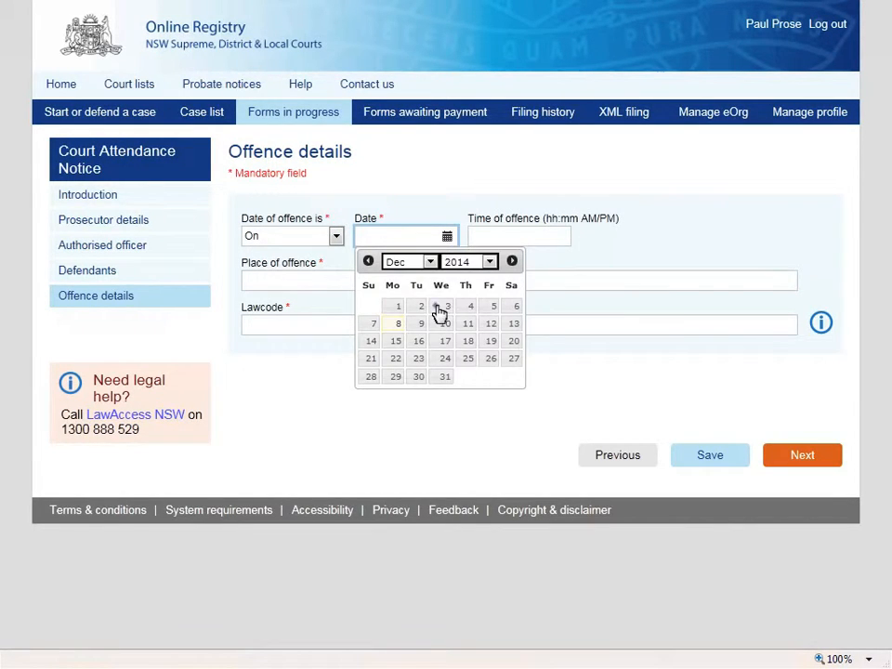
click(437, 307)
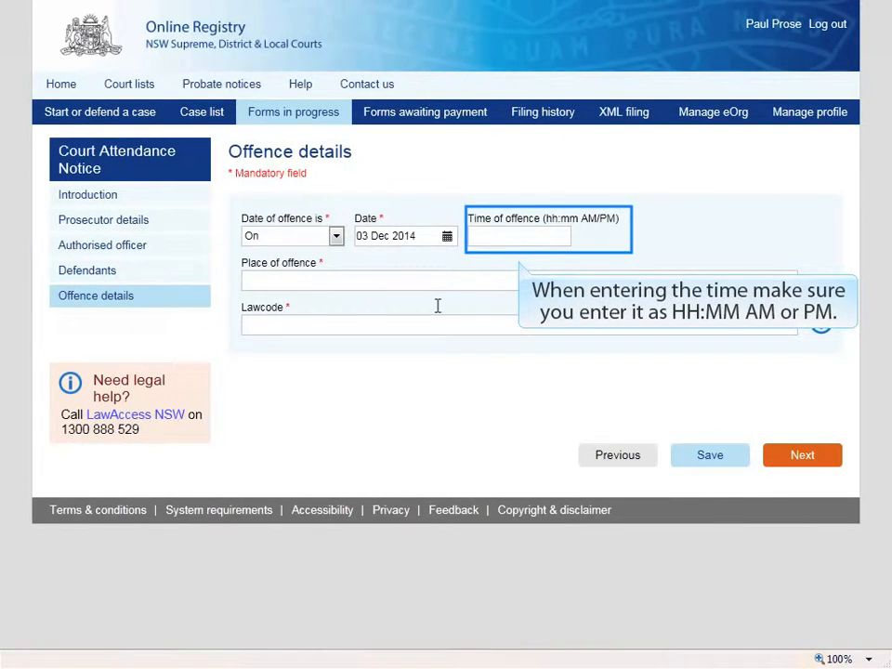
click(502, 236)
text(10:00 AM)
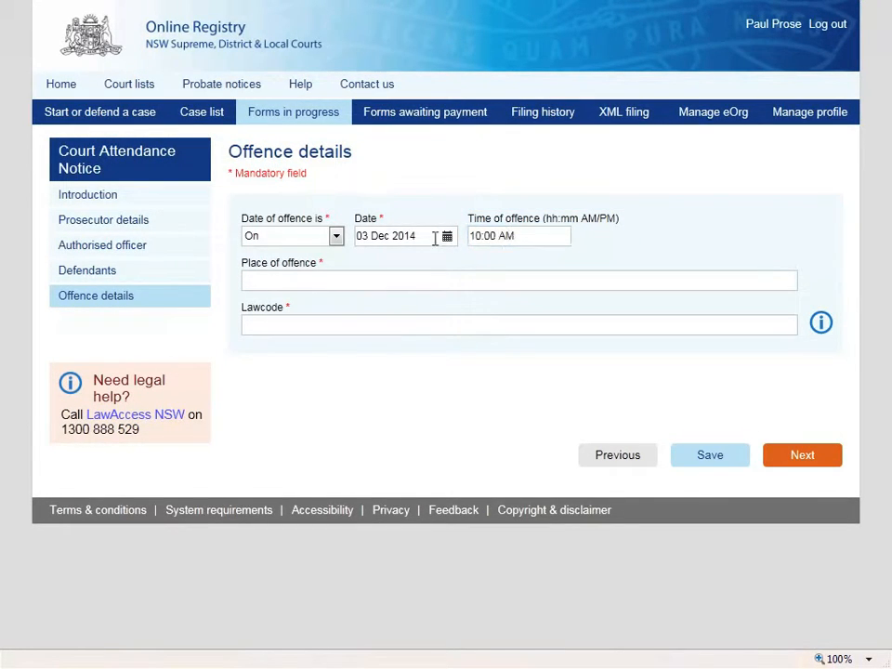
- Enter Burwood, Sydney, NSW as the place of offence and 47014 as the lawcode, and continue to the signed form attachment
click(323, 281)
text(Burwood, Sydney, NSW)
click(275, 327)
text(4)
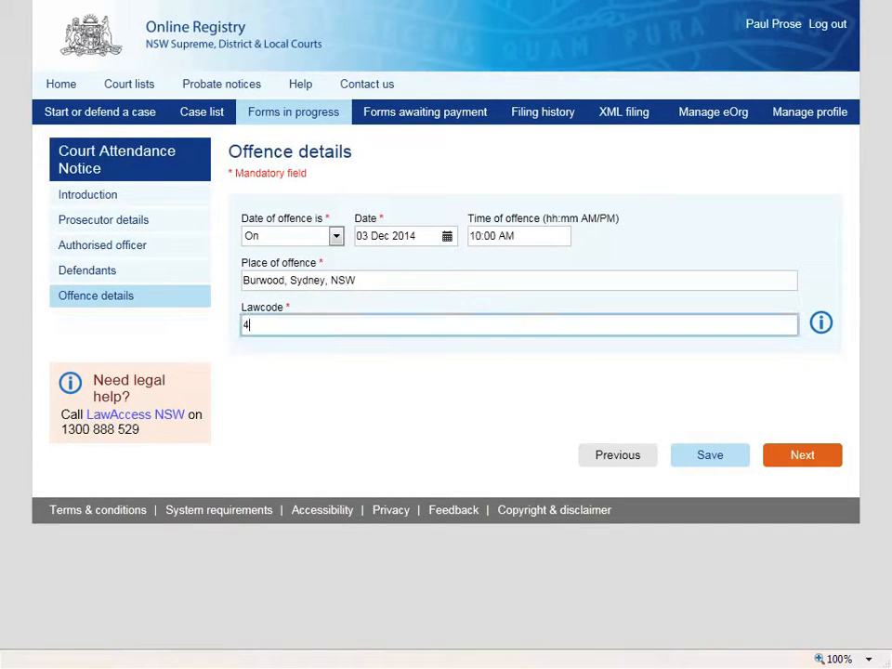
text(7014)
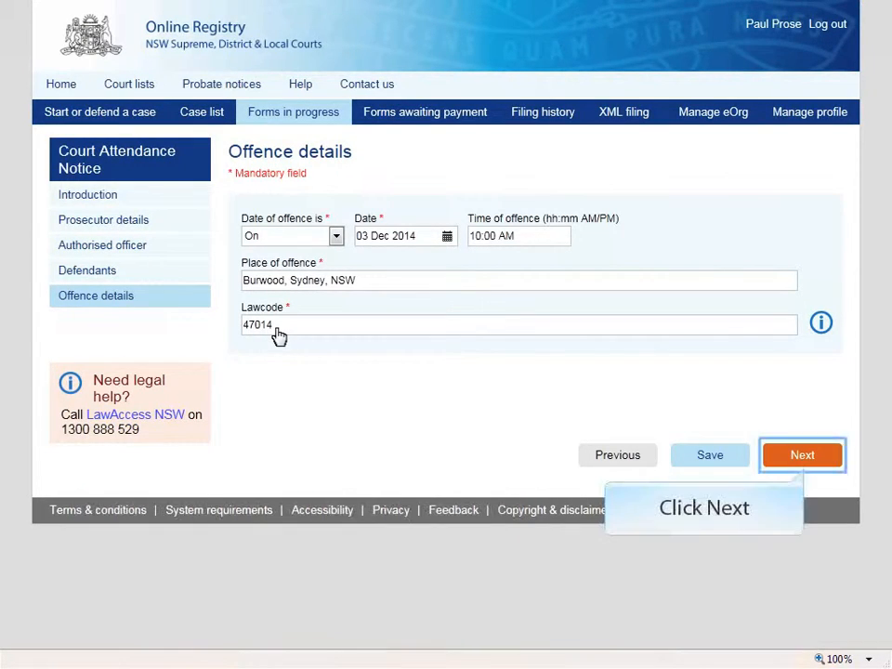
click(811, 462)
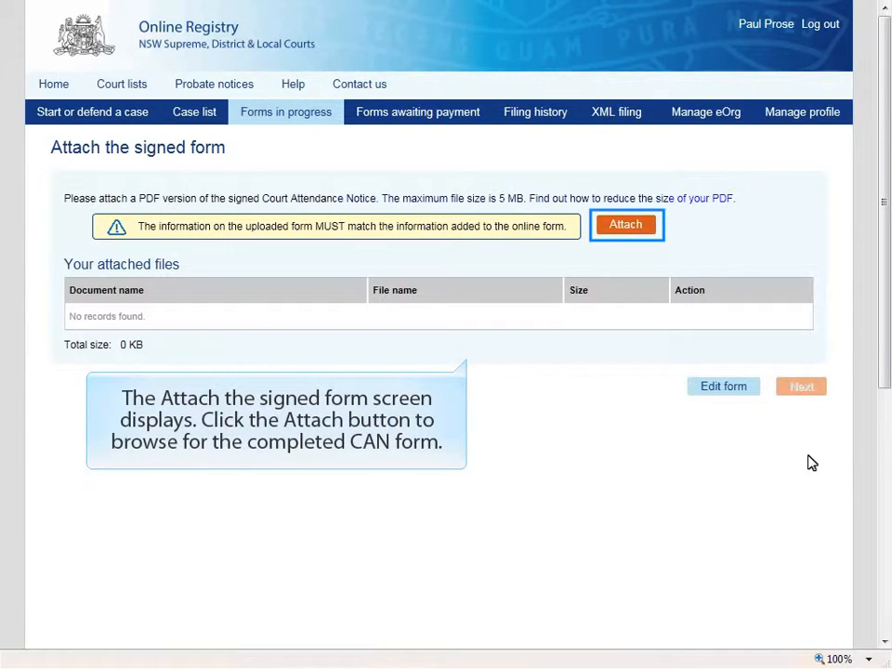
- Attach the defendant's completed CAN PDF from the Desktop folder and continue to the forms awaiting payment
click(625, 225)
click(428, 237)
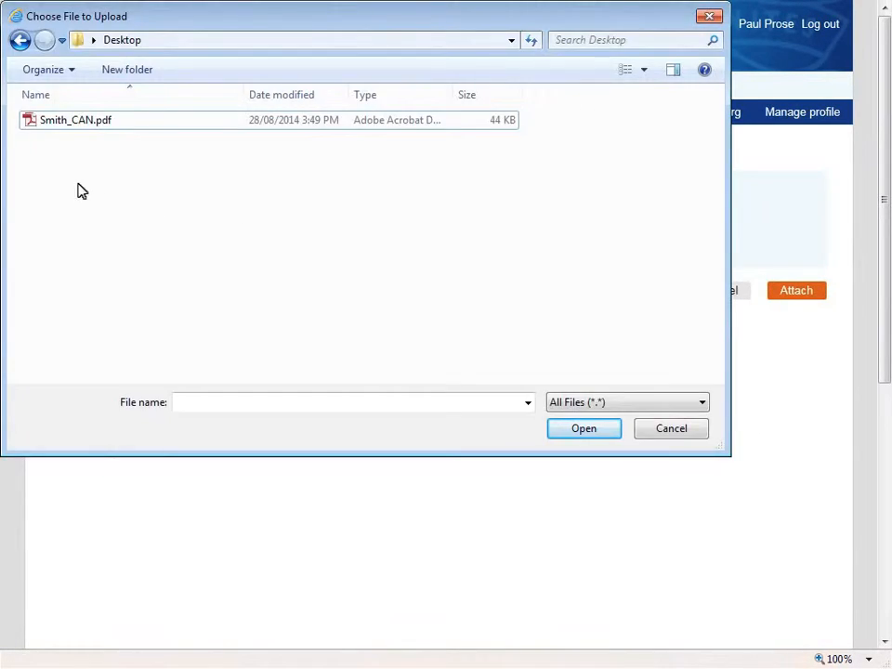
click(35, 128)
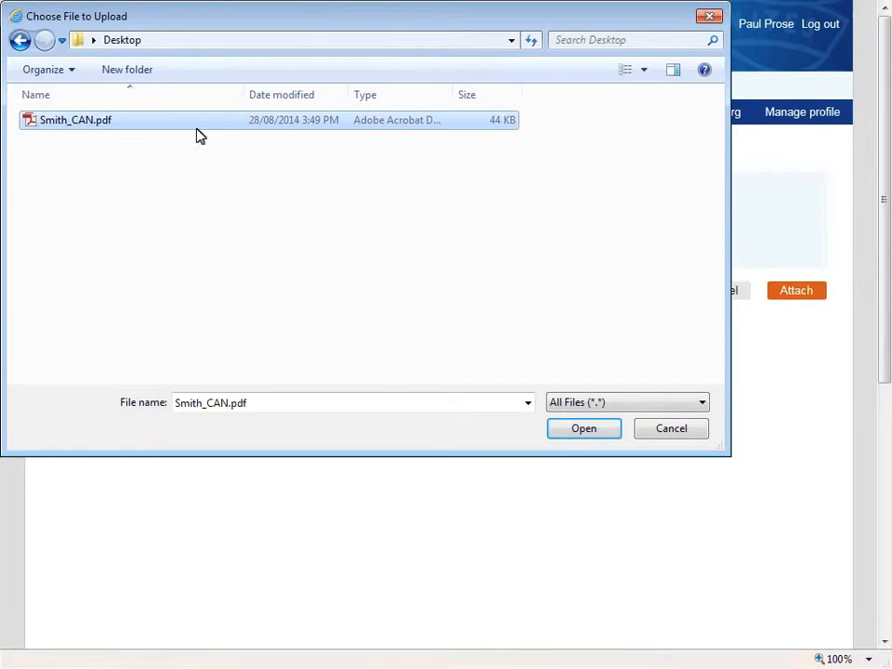
click(569, 432)
click(804, 293)
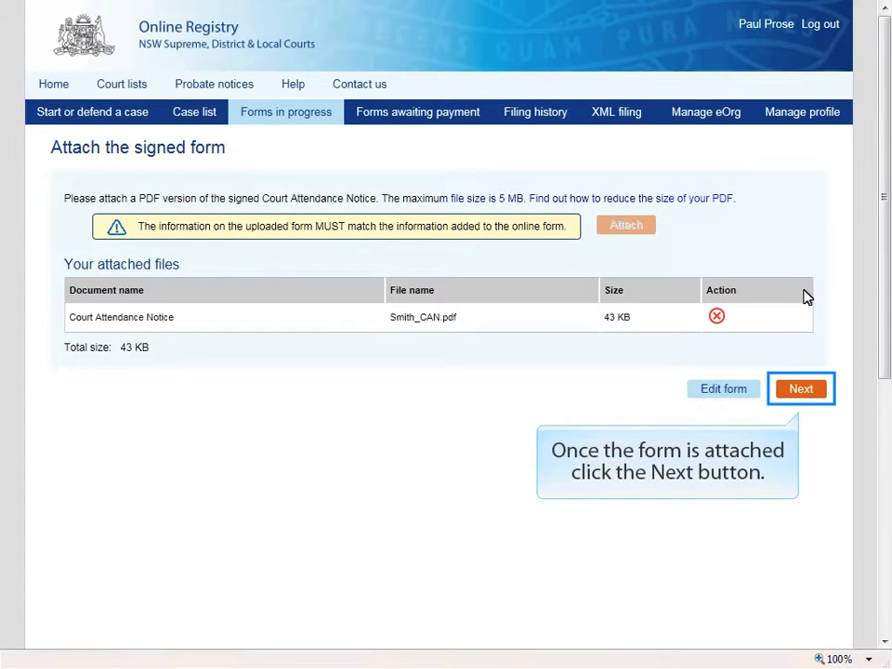
click(804, 391)
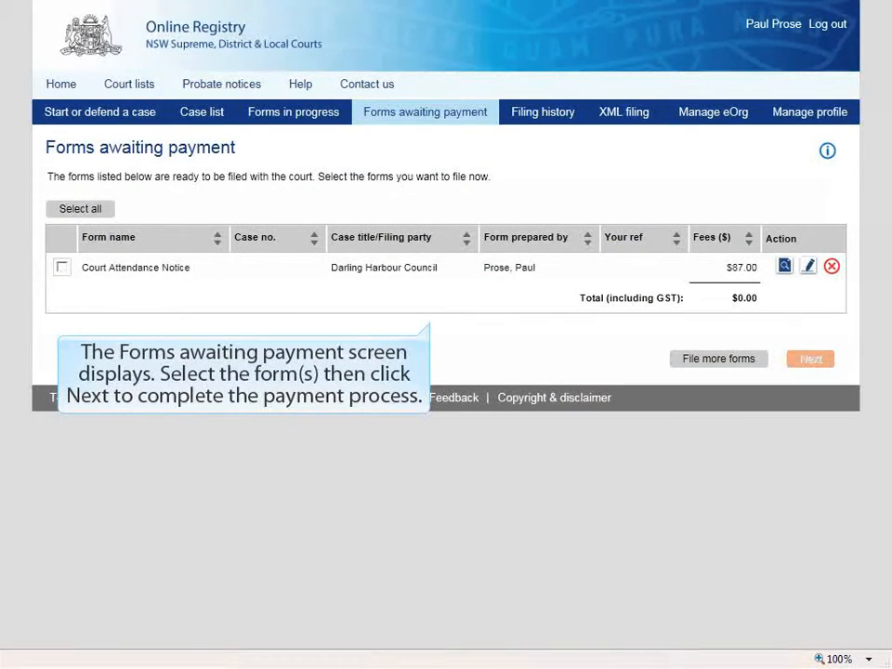